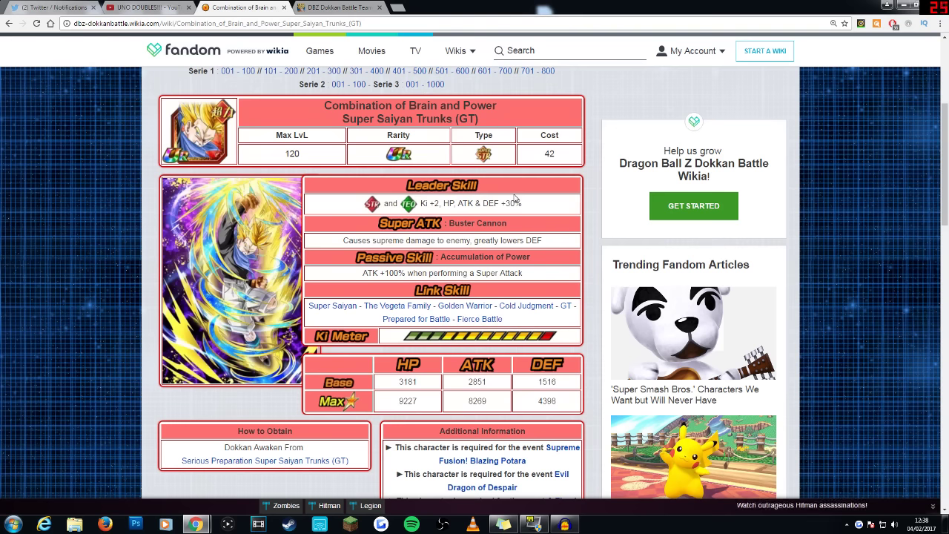
Step: Read the card's passive skill description, scrolling through its details
drag(362, 273, 528, 274)
click(364, 269)
scroll(501, 362, down, 3)
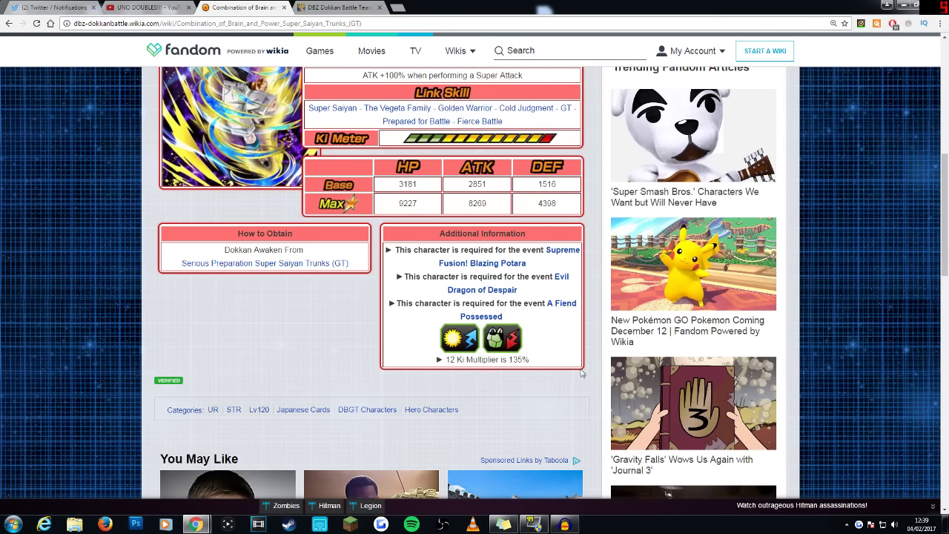
scroll(583, 372, up, 3)
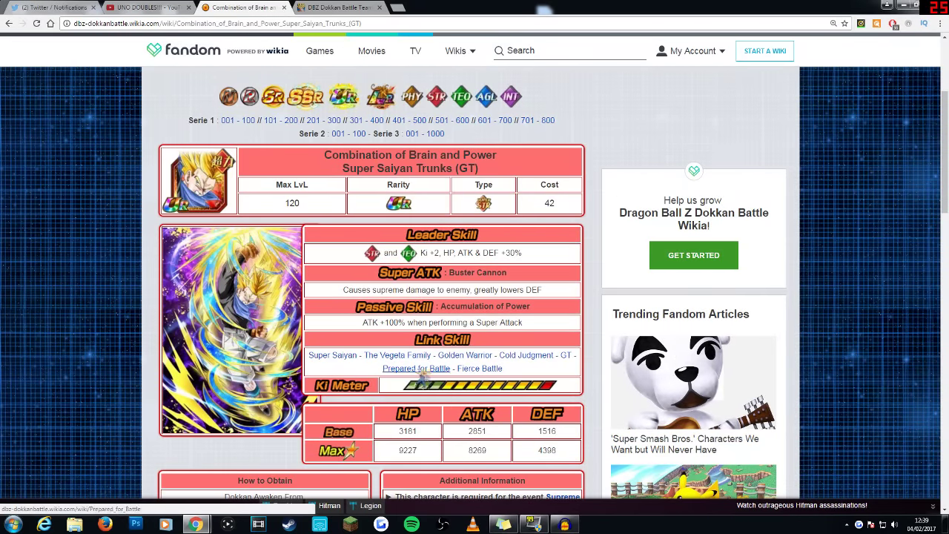
Step: Check the Prepared for Battle and Fierce Battle link skills, then list STR cards in the team builder
drag(380, 368, 450, 368)
click(478, 377)
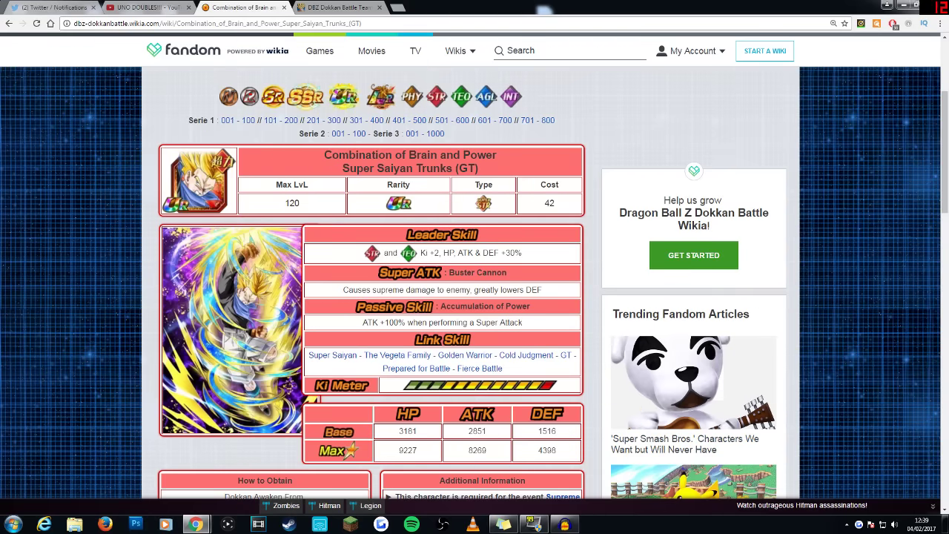
drag(503, 368, 456, 368)
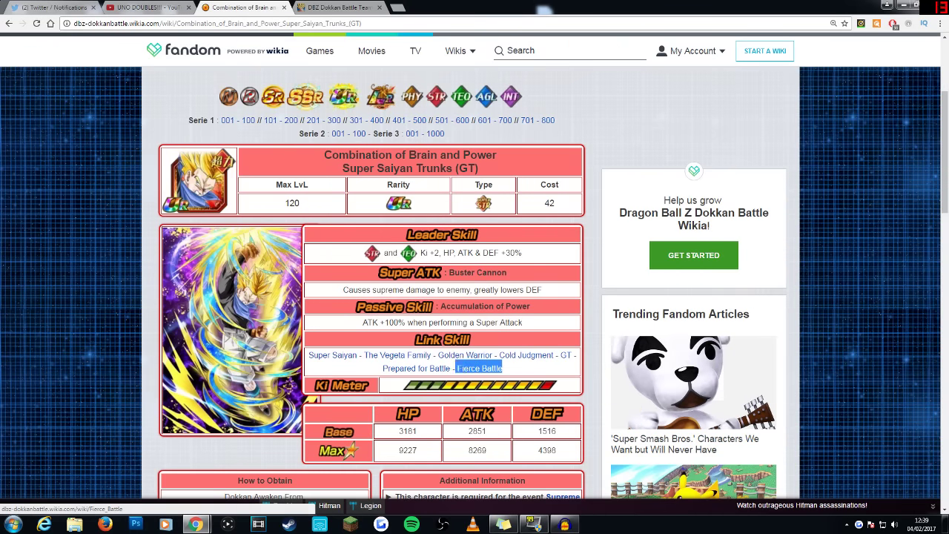
click(534, 374)
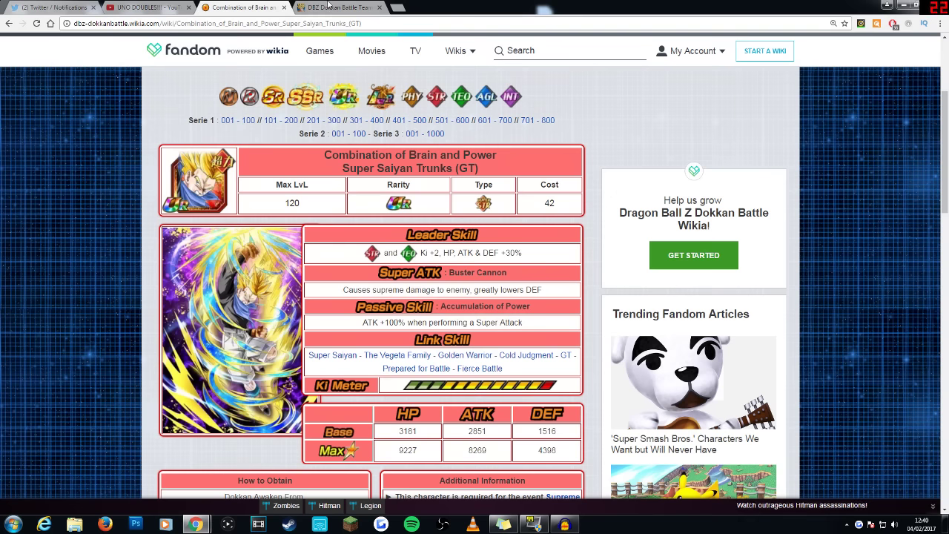
click(298, 9)
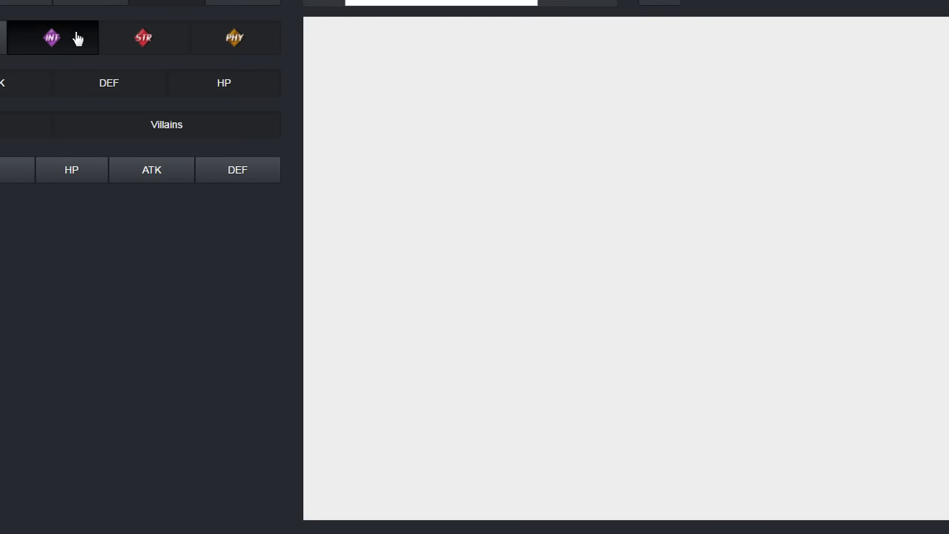
click(156, 43)
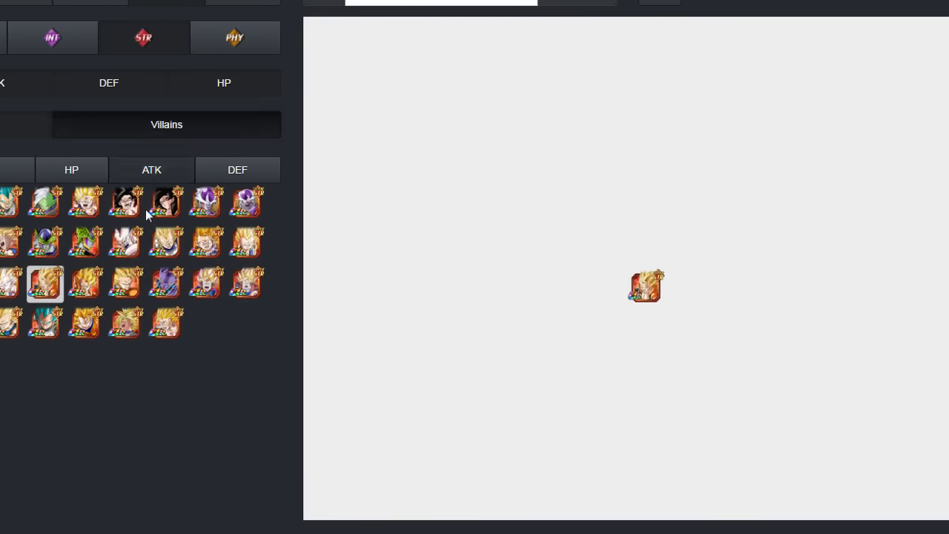
Step: Add six STR characters to the link graph from the character list
click(131, 209)
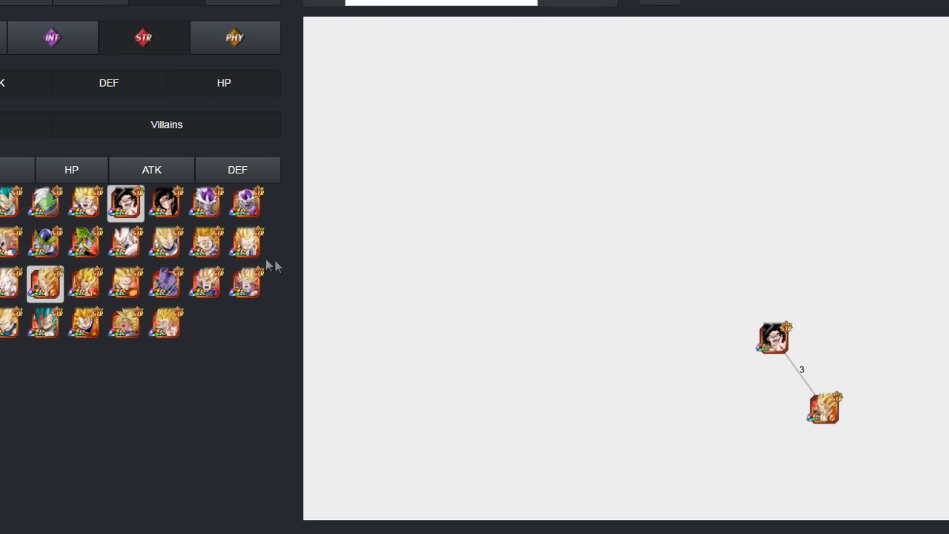
click(205, 243)
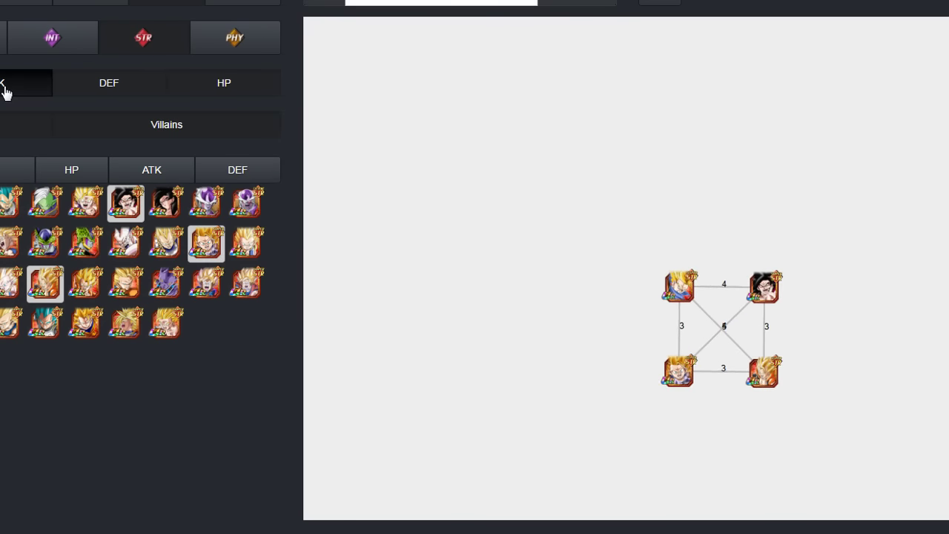
mouse_move(86, 218)
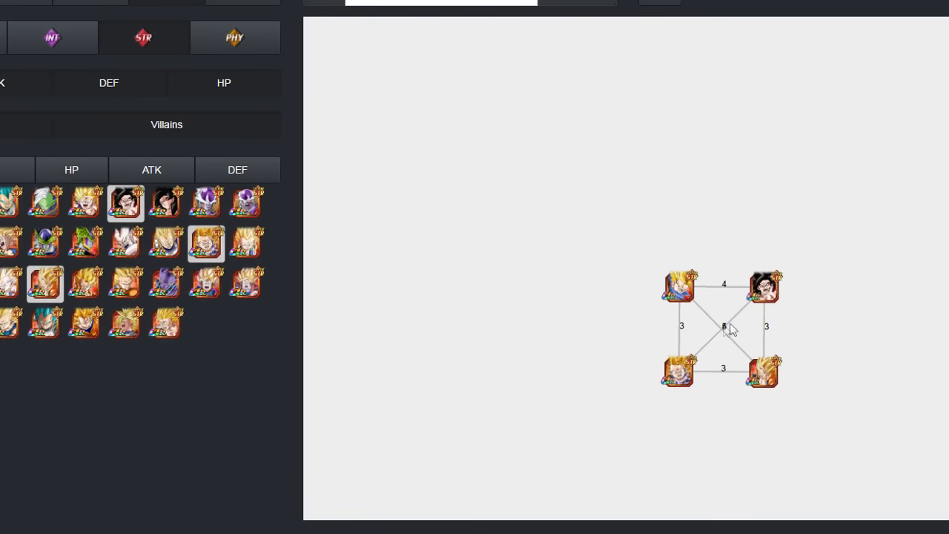
drag(788, 255, 788, 215)
mouse_move(176, 195)
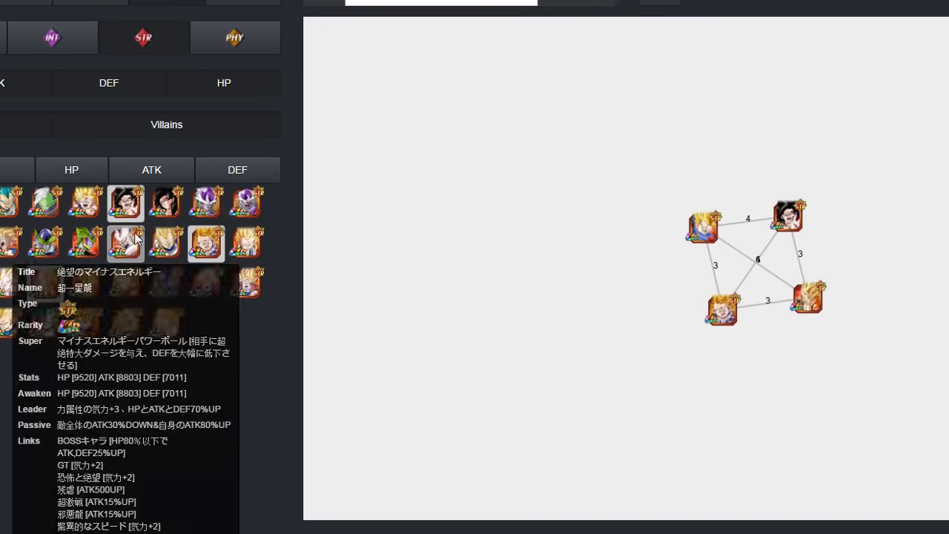
click(125, 243)
click(109, 3)
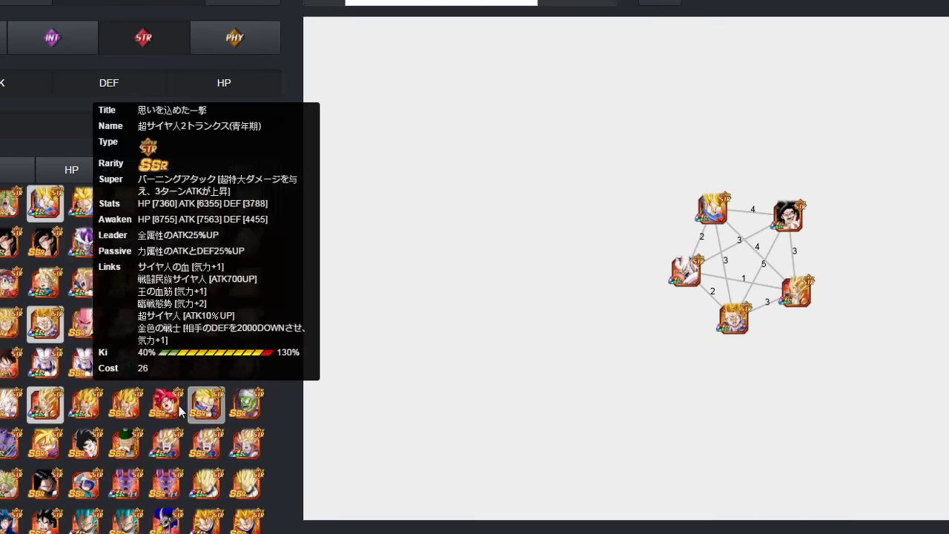
click(166, 404)
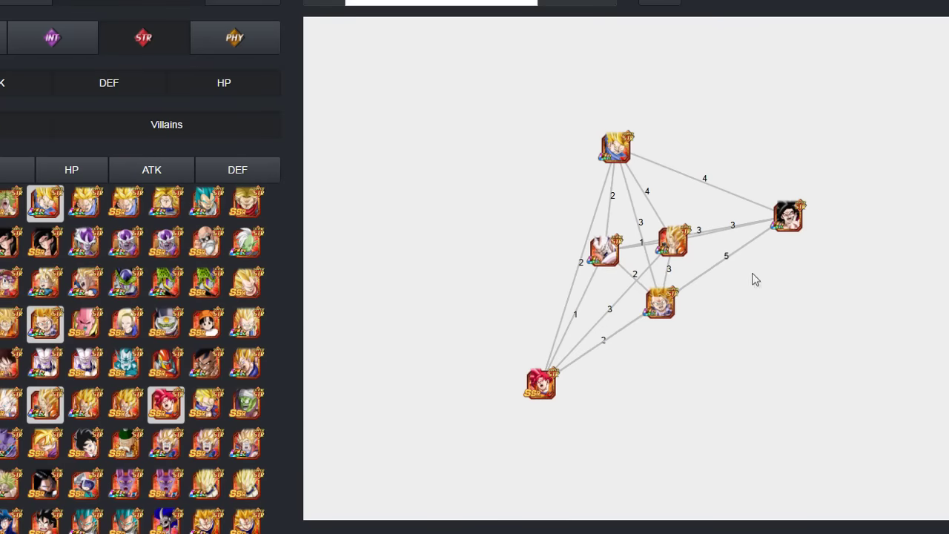
Step: Spread the graph nodes apart, putting the white-haired character at the far left
drag(653, 302, 793, 371)
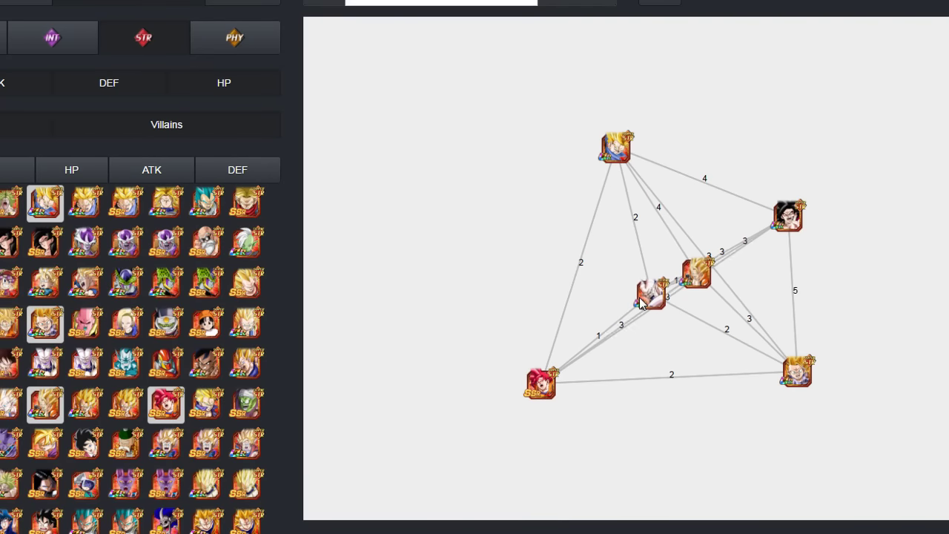
drag(650, 315, 471, 224)
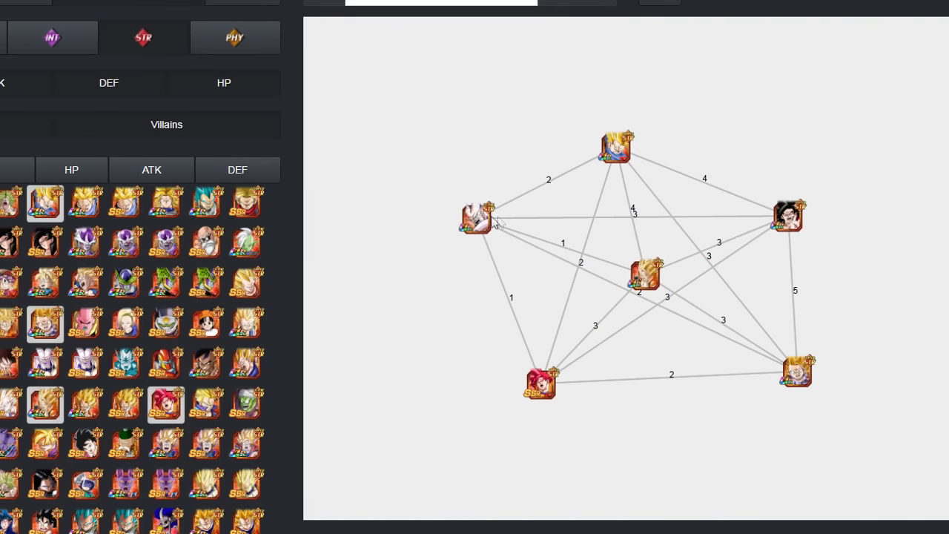
drag(540, 398, 502, 410)
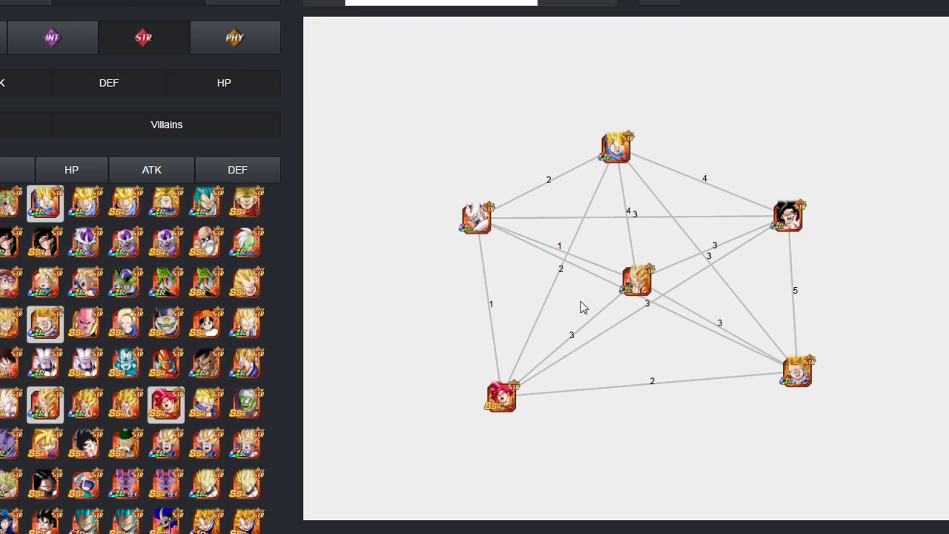
drag(635, 285, 643, 461)
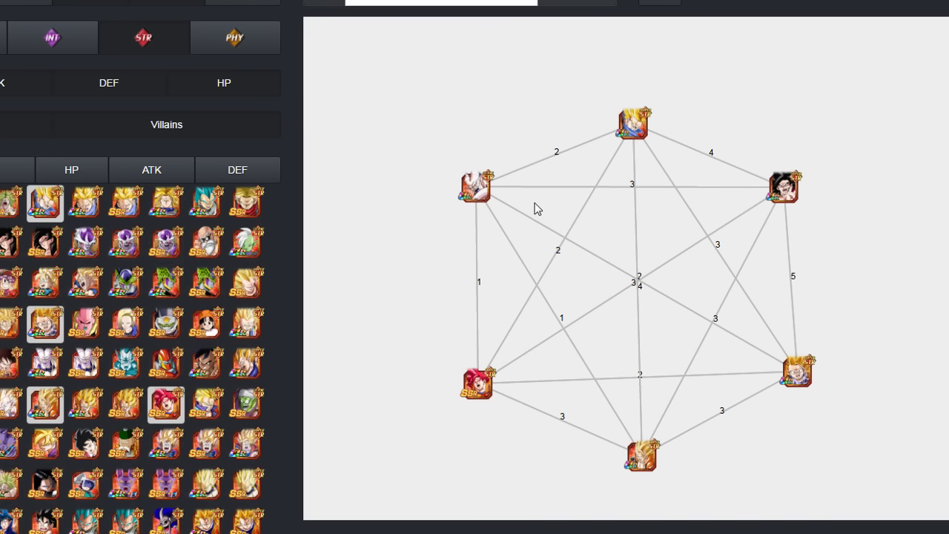
Step: Raise the top node of the graph to spread the link web further
drag(636, 132, 627, 88)
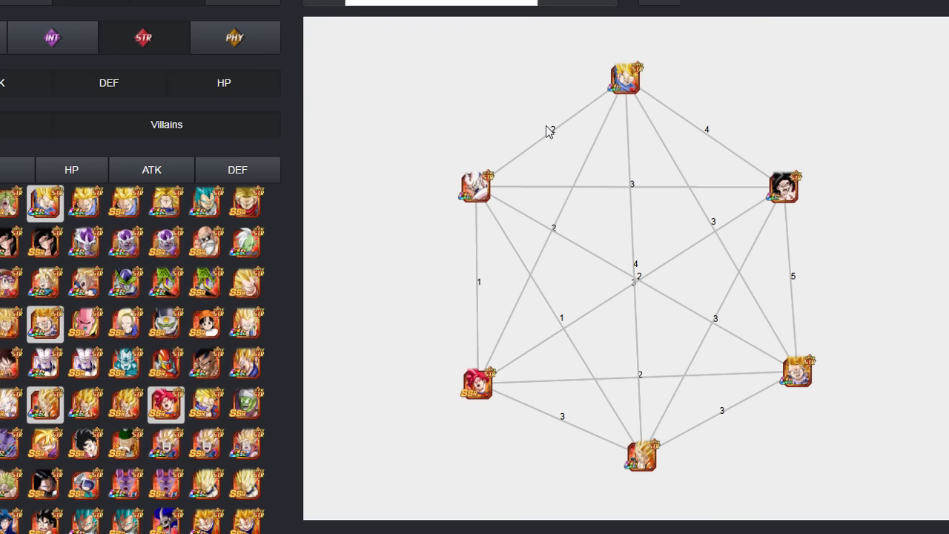
Step: Add a trial character to the graph, move it up-left, then remove it
click(172, 207)
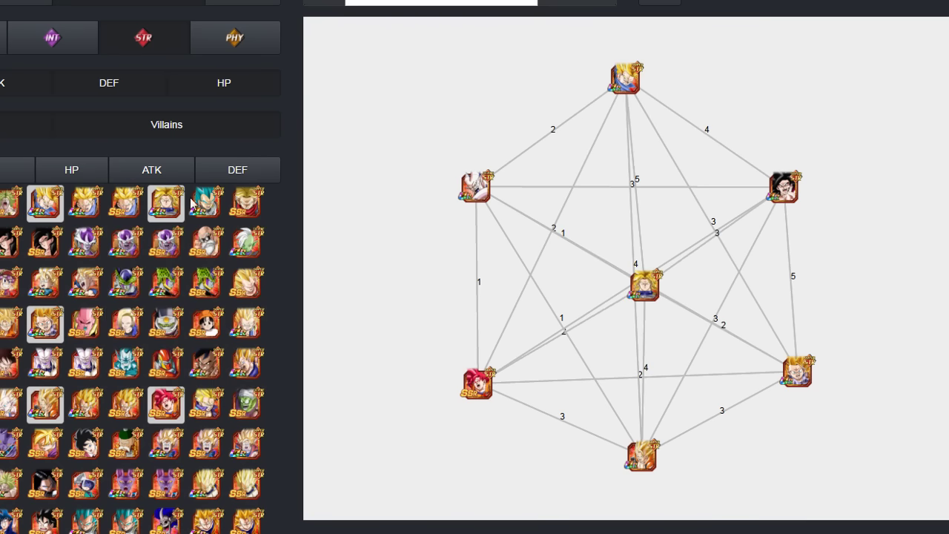
drag(621, 254, 511, 91)
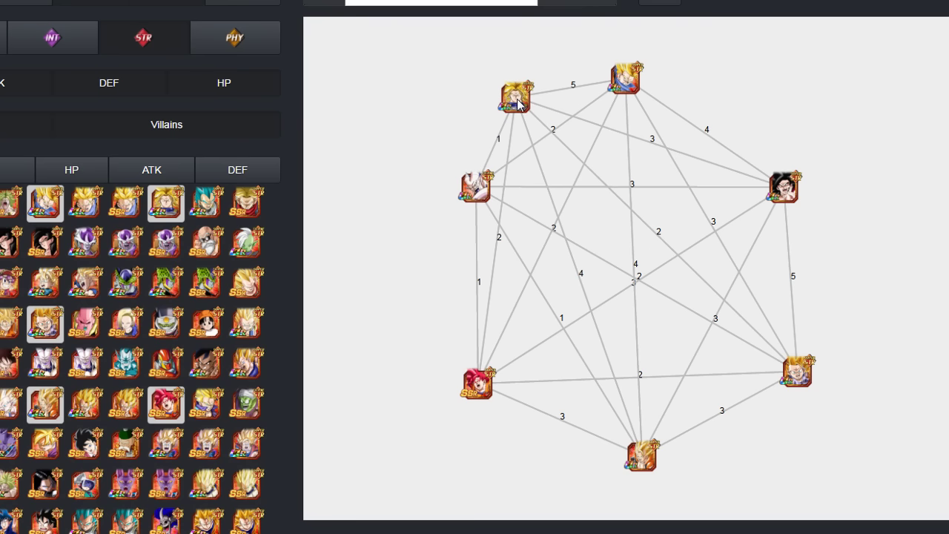
click(517, 104)
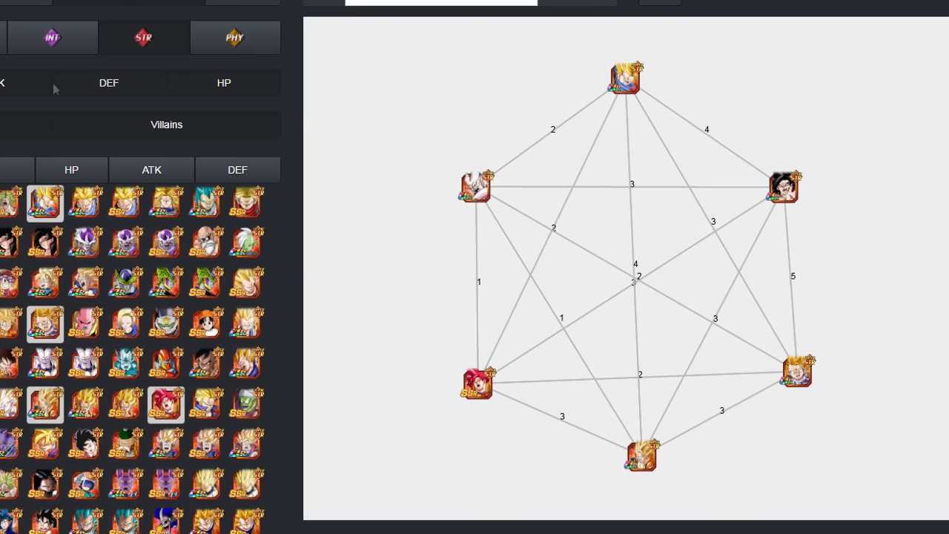
Step: Add and remove another trial character, then move the top node to the canvas's upper edge
click(87, 8)
click(92, 194)
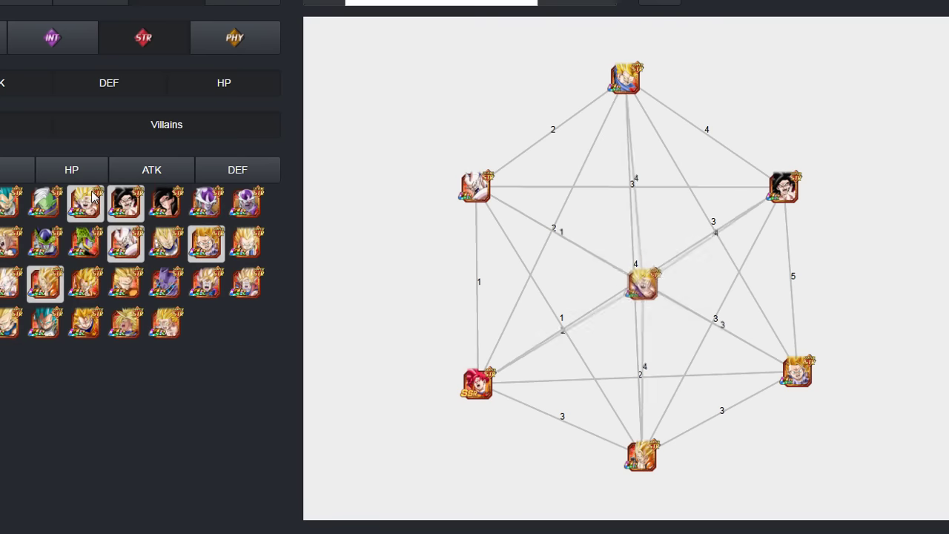
mouse_move(86, 206)
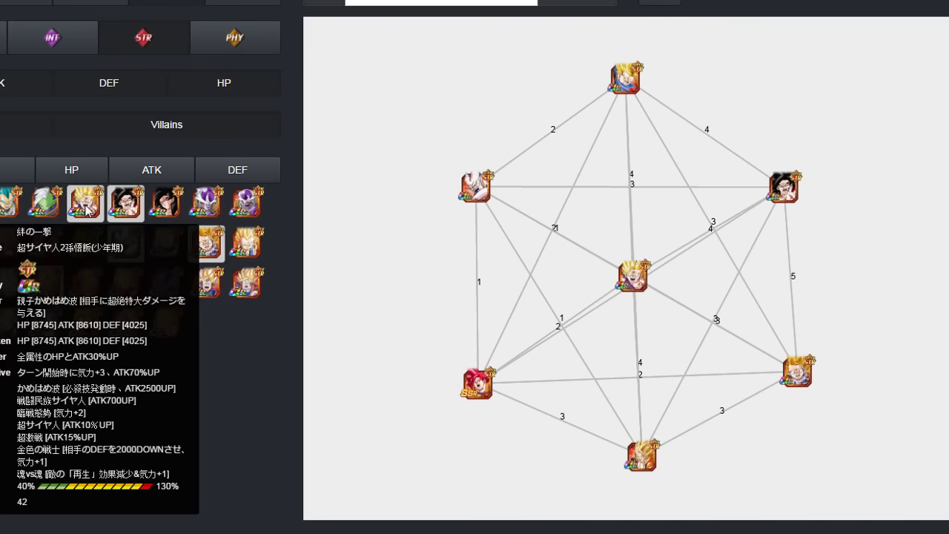
click(87, 208)
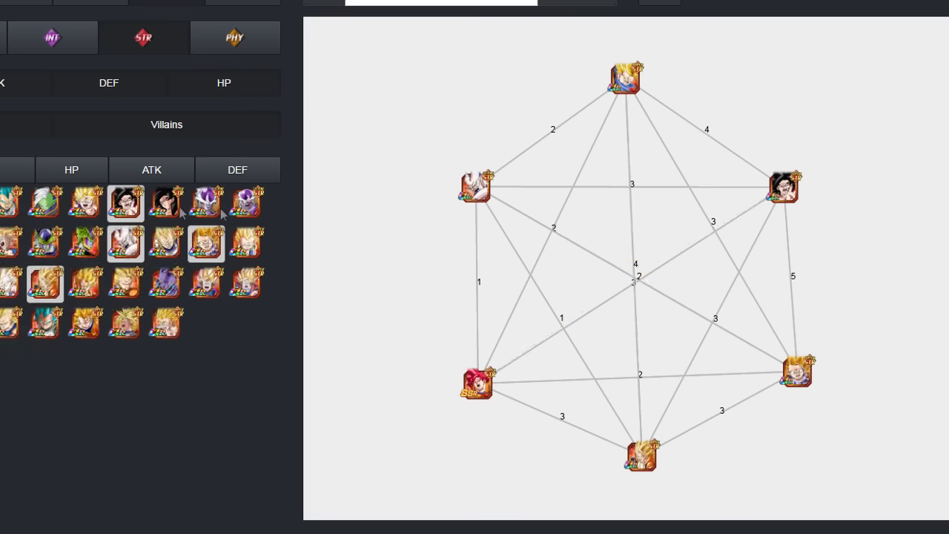
drag(676, 77, 626, 37)
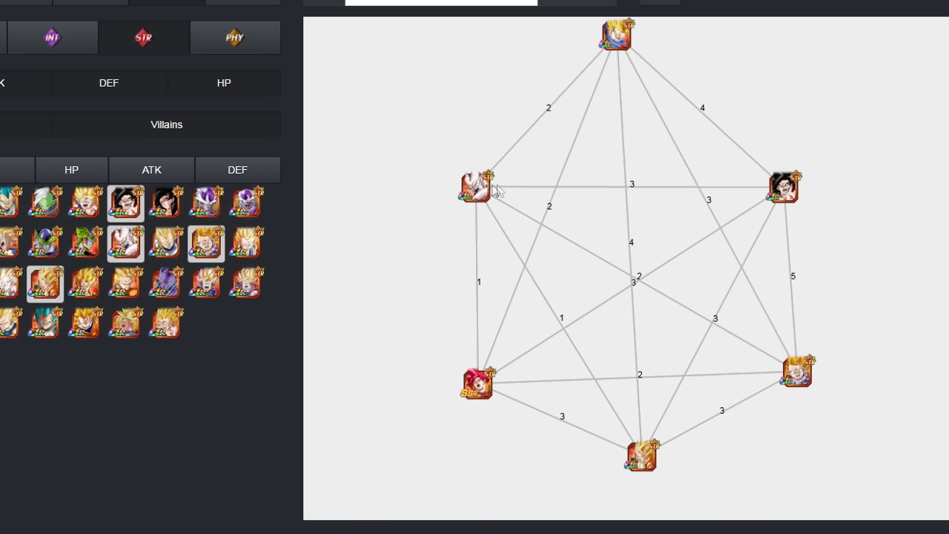
Step: Push the graph nodes out to the four corners and the bottom edge
drag(466, 178, 310, 27)
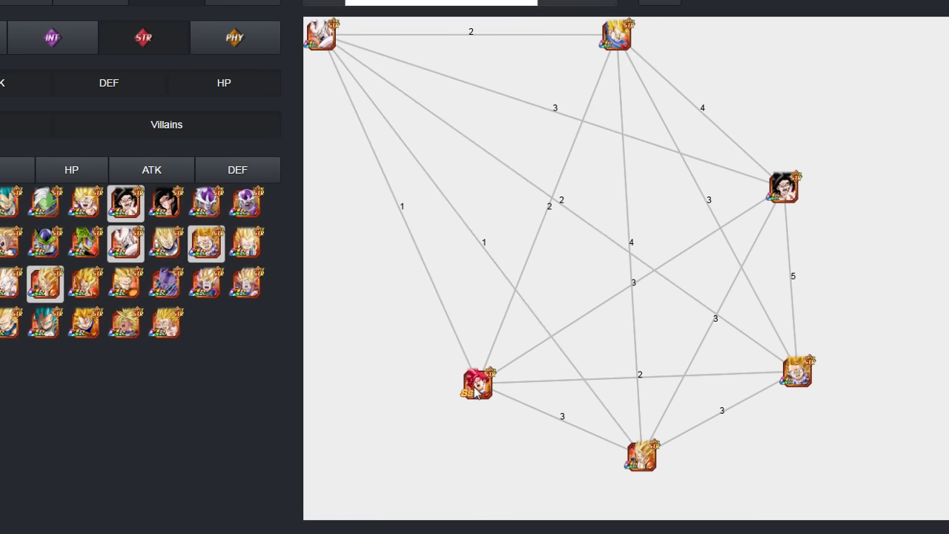
drag(477, 385, 320, 501)
drag(780, 185, 933, 34)
drag(806, 371, 936, 501)
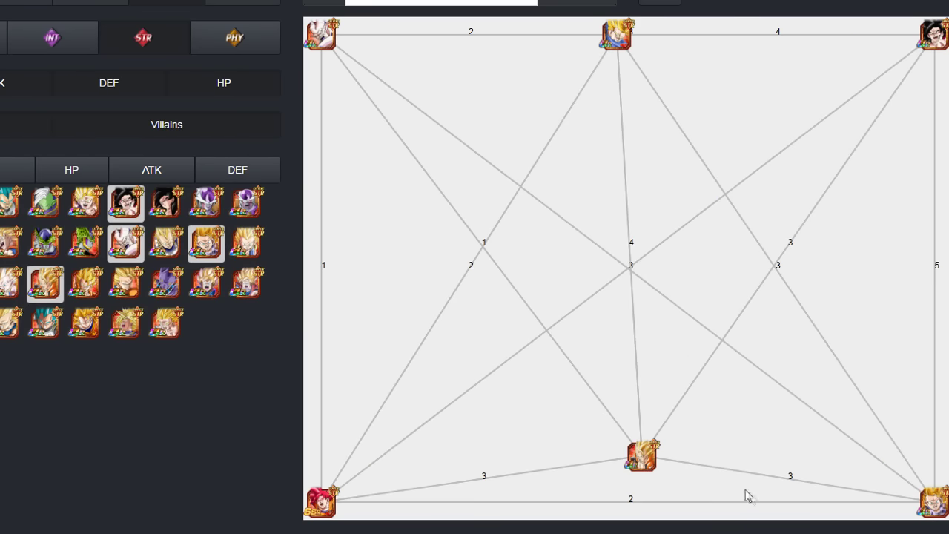
drag(644, 460, 606, 519)
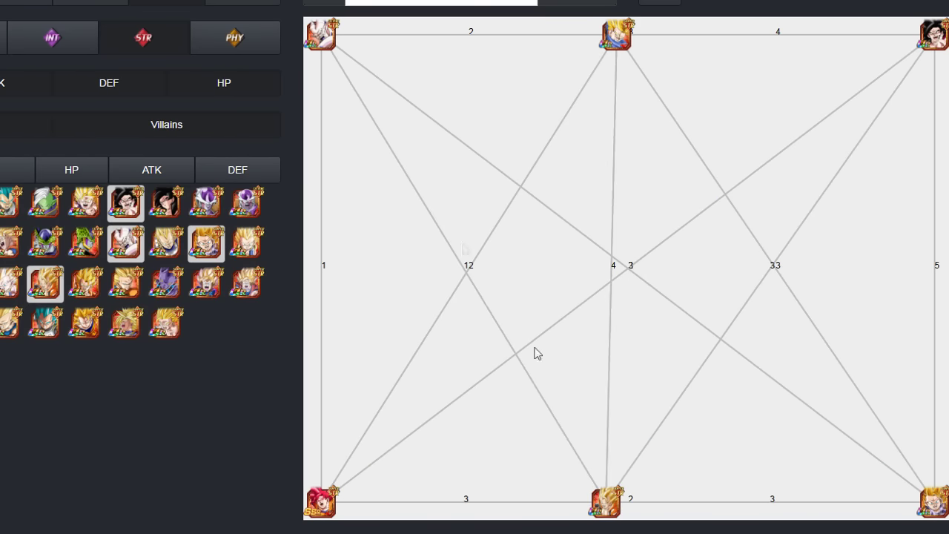
Step: Gather the cards into a central cluster and place the lead card at the top right
drag(324, 43, 650, 248)
drag(602, 517, 659, 334)
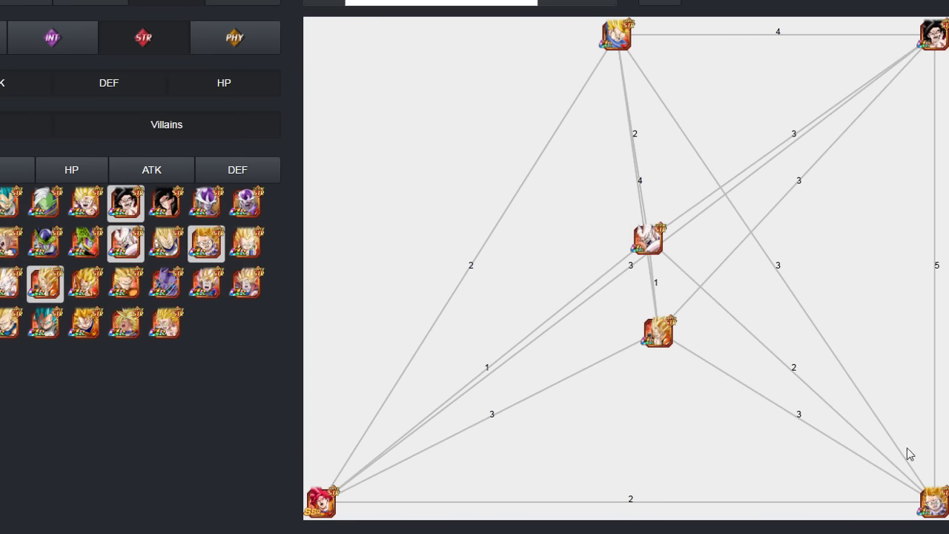
drag(933, 502, 744, 339)
drag(933, 34, 697, 240)
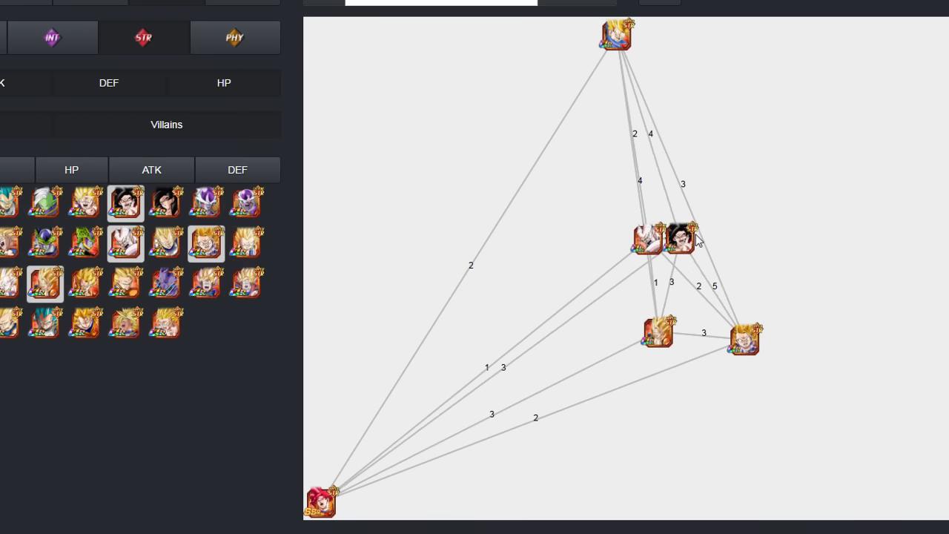
drag(662, 332, 652, 273)
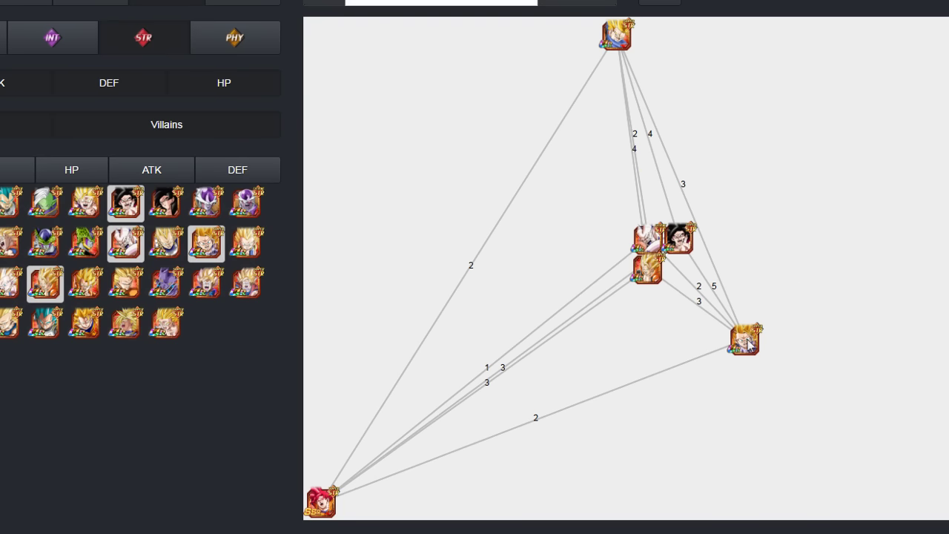
drag(750, 346, 686, 276)
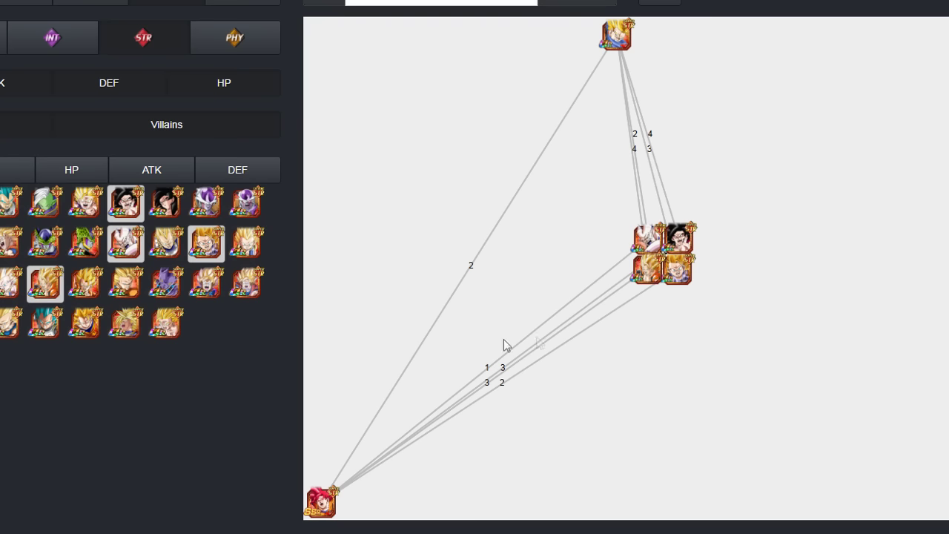
drag(321, 500, 650, 300)
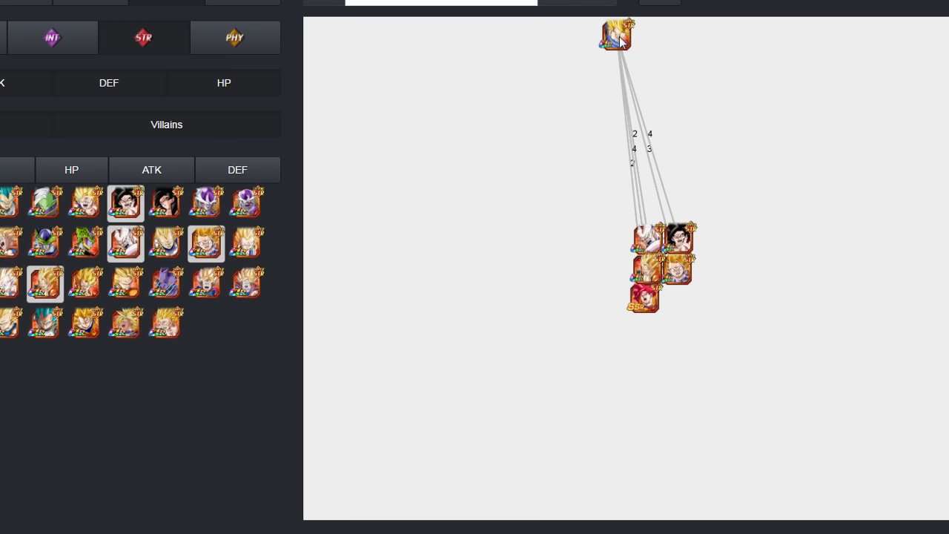
drag(615, 33, 324, 50)
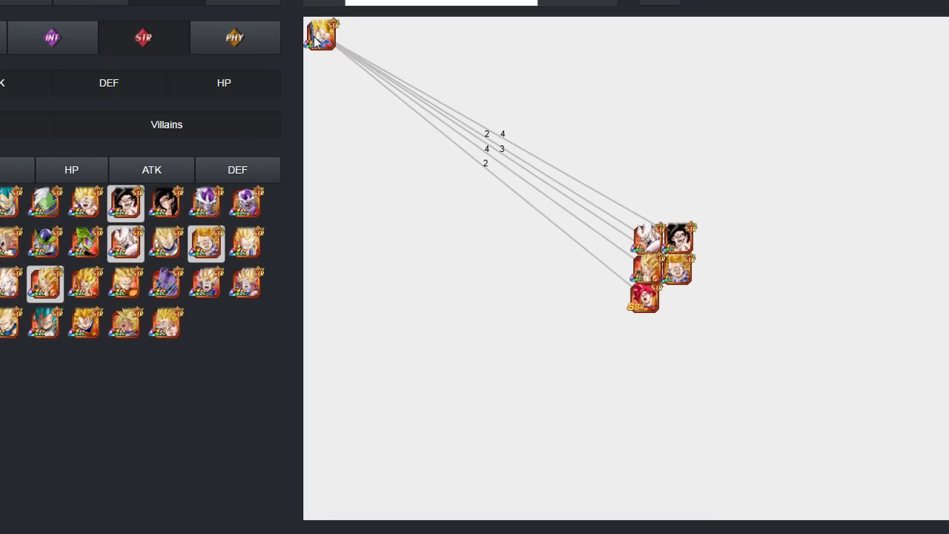
drag(314, 41, 836, 84)
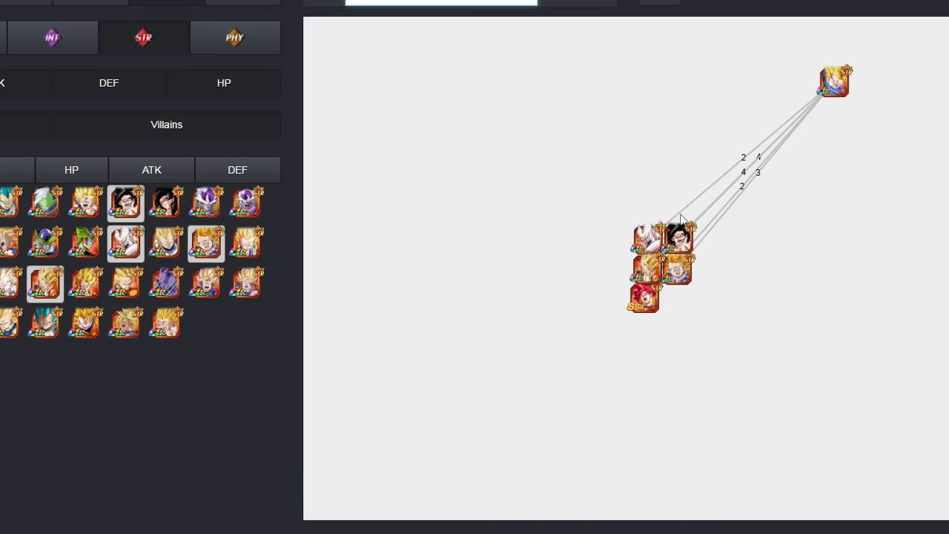
Step: Remove the white-haired, black-haired, two gold-haired and red cards from the graph
click(652, 241)
click(648, 269)
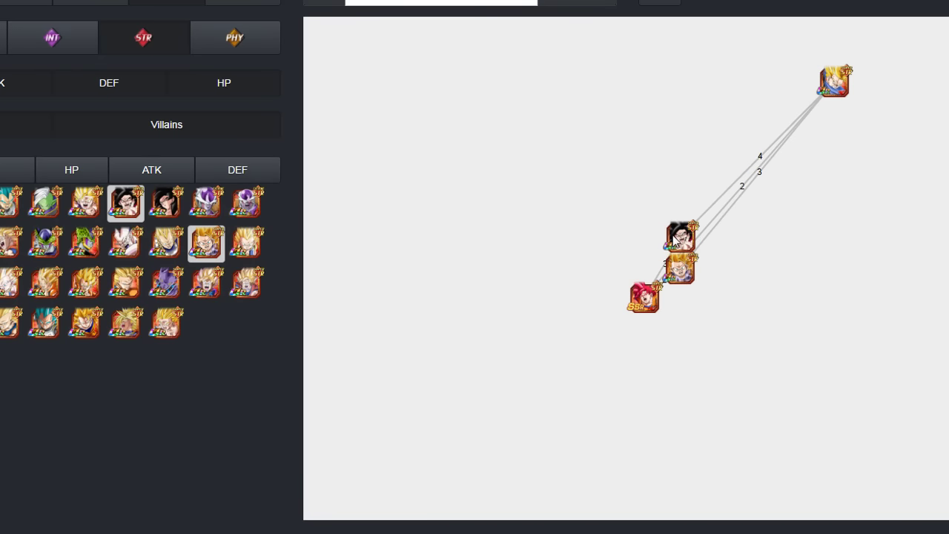
click(675, 241)
click(678, 269)
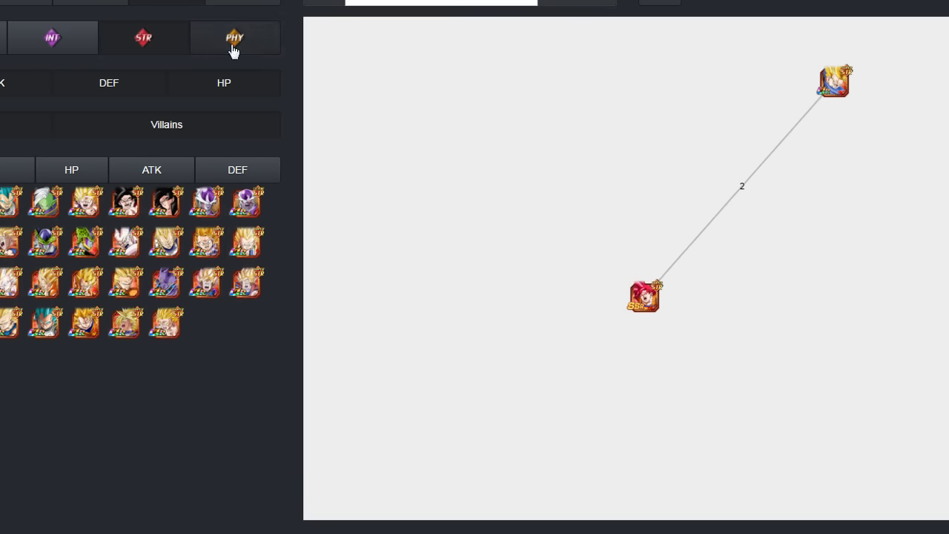
click(642, 302)
Step: Include INT, AGL, PHY and Villains in the list and add a card linked to the lead
click(84, 47)
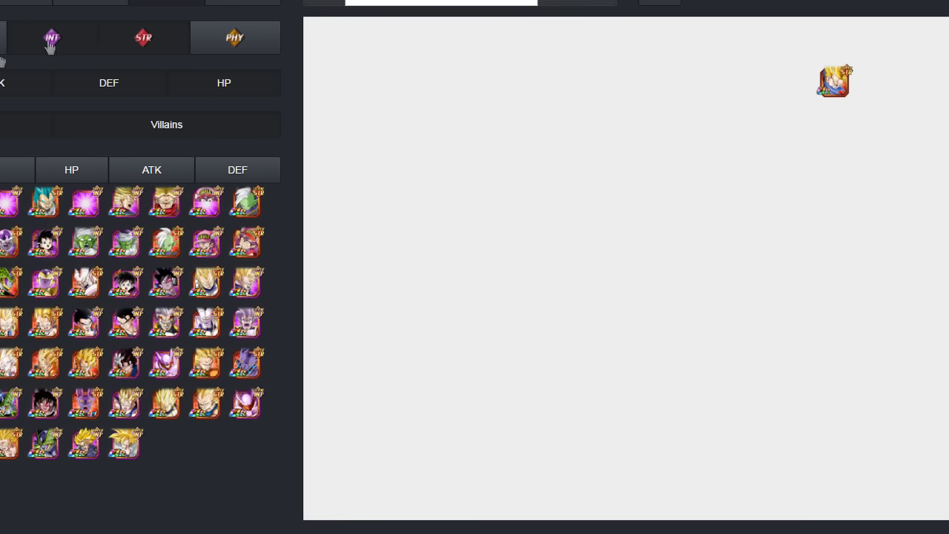
click(4, 44)
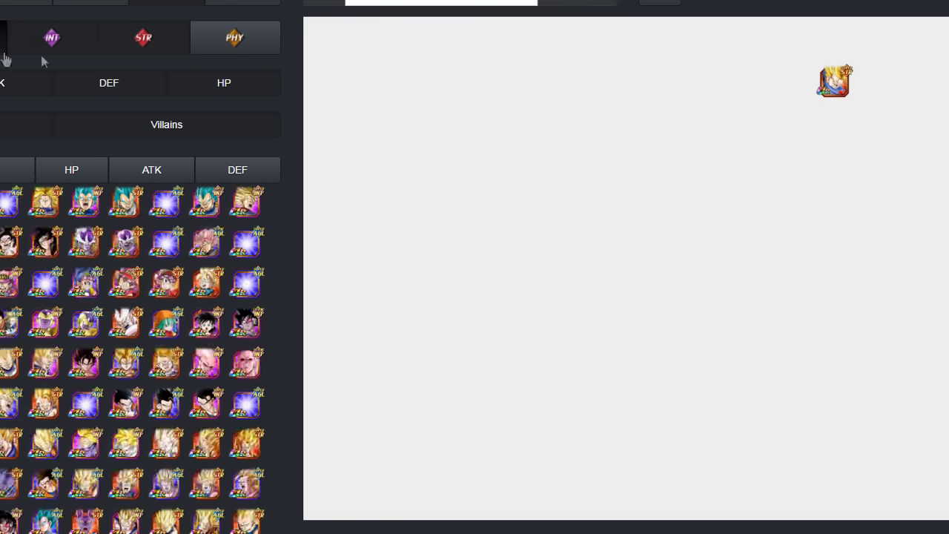
click(235, 38)
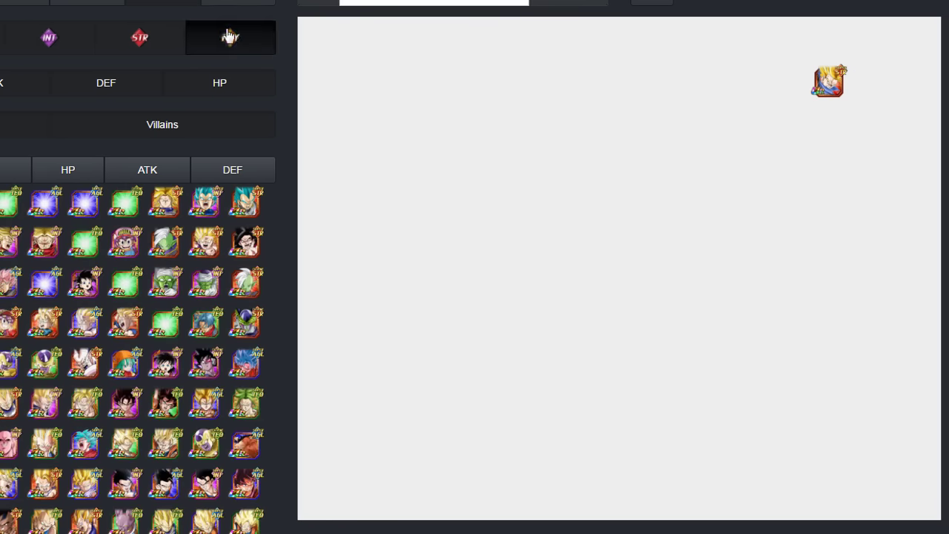
click(211, 126)
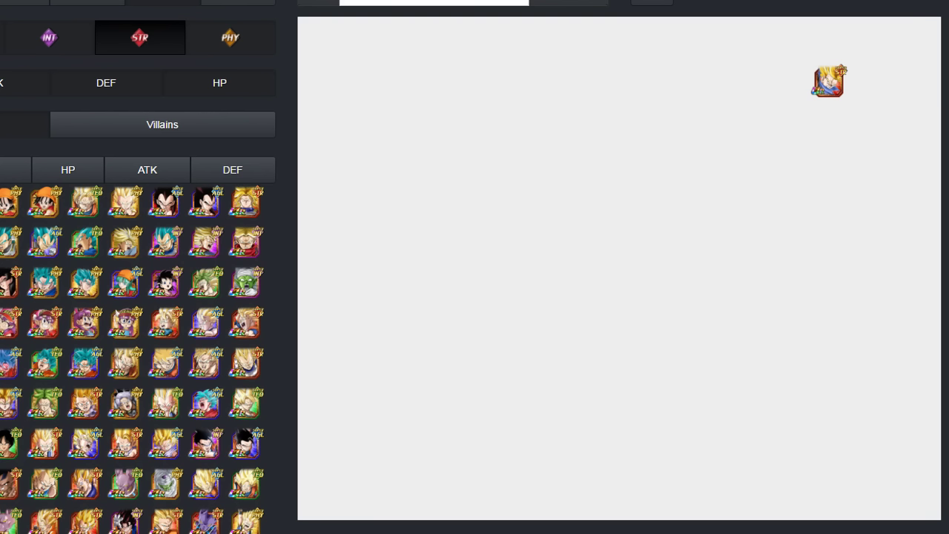
click(11, 241)
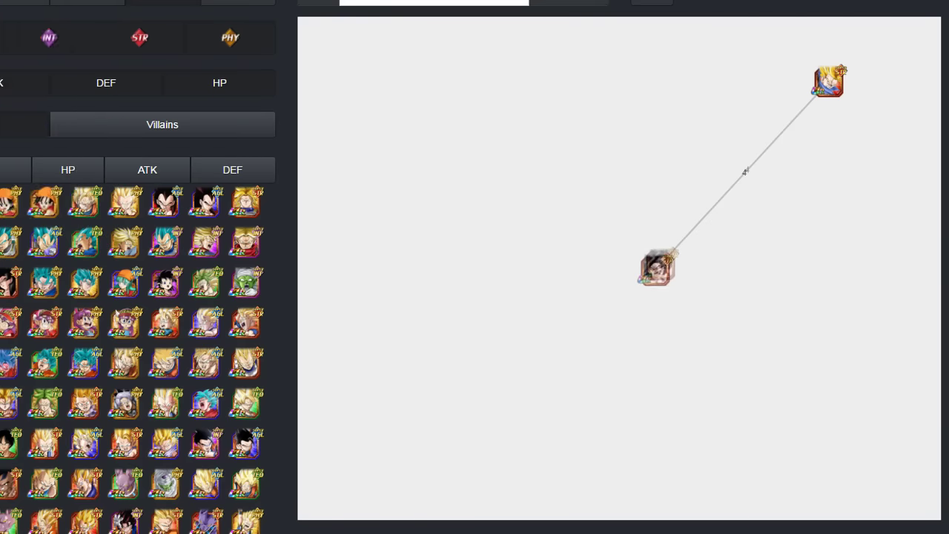
Step: Add Super Saiyan Trunks (future) and spread the three cards into a triangle
click(215, 233)
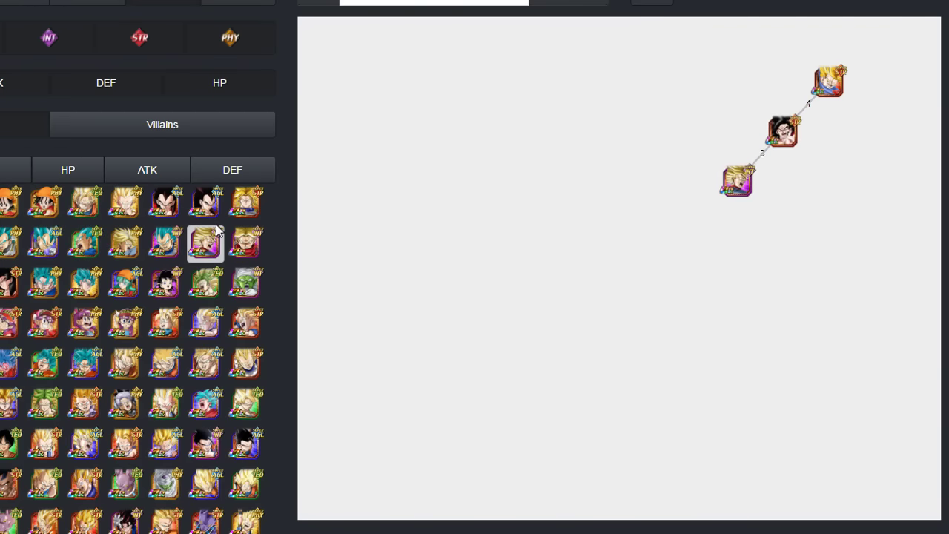
mouse_move(206, 220)
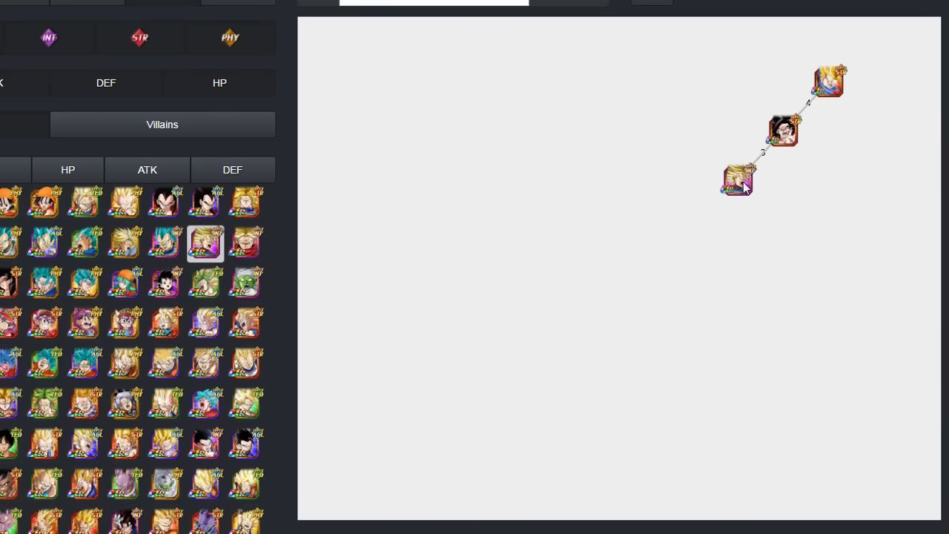
drag(663, 197, 506, 165)
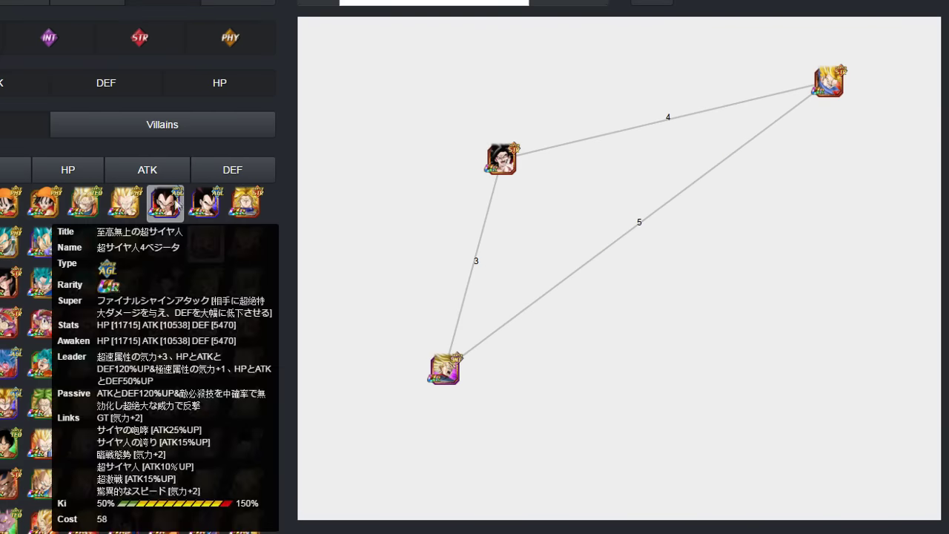
Step: Add SS4 Vegeta at the lower right and a TEQ card at the right edge
click(164, 202)
drag(616, 208, 775, 393)
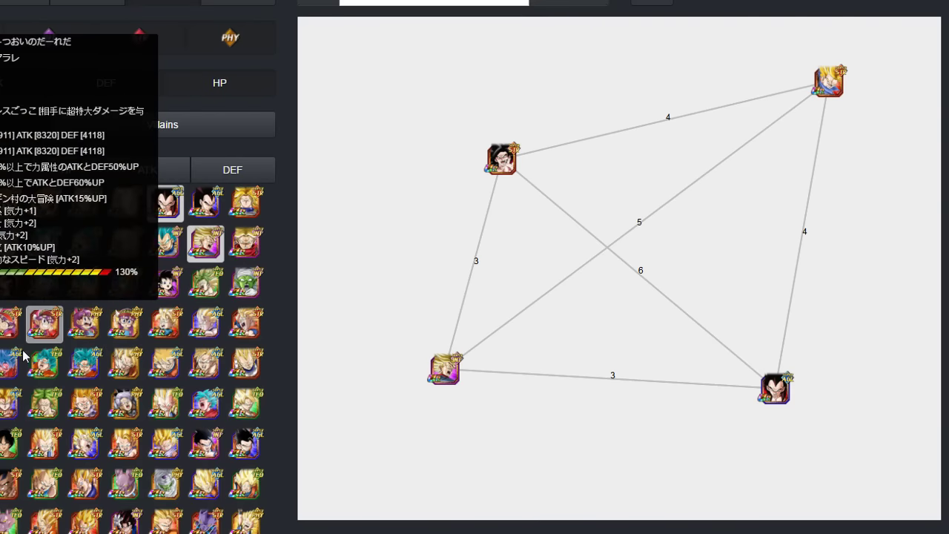
drag(503, 154, 449, 90)
drag(453, 372, 412, 436)
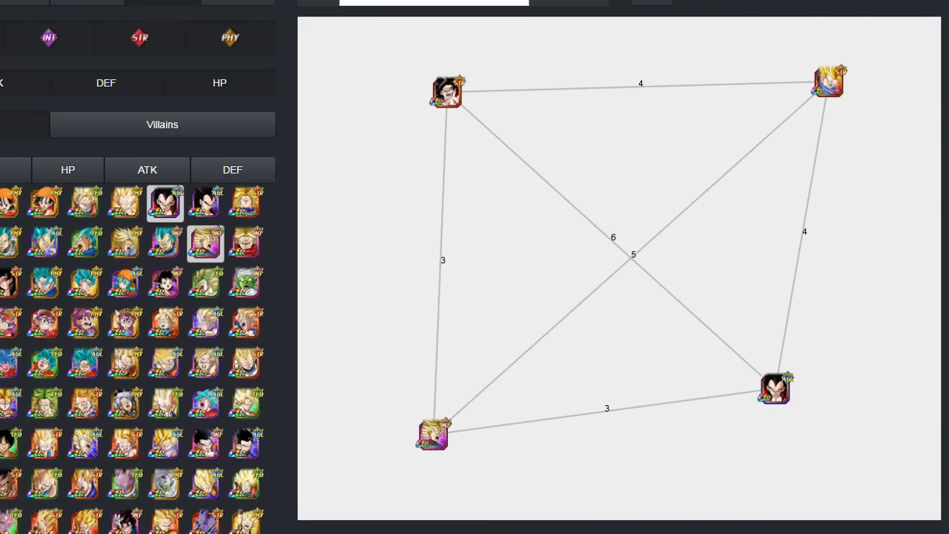
click(43, 445)
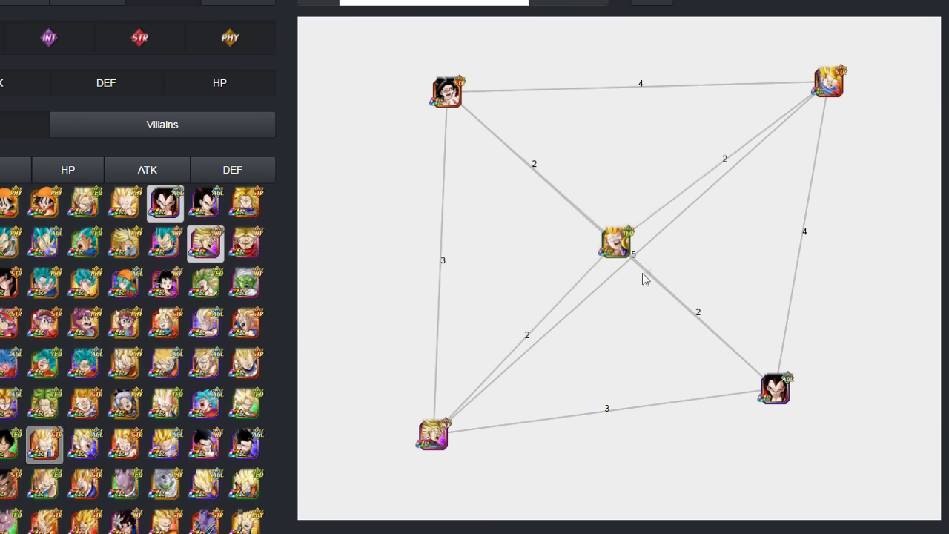
drag(623, 235, 899, 236)
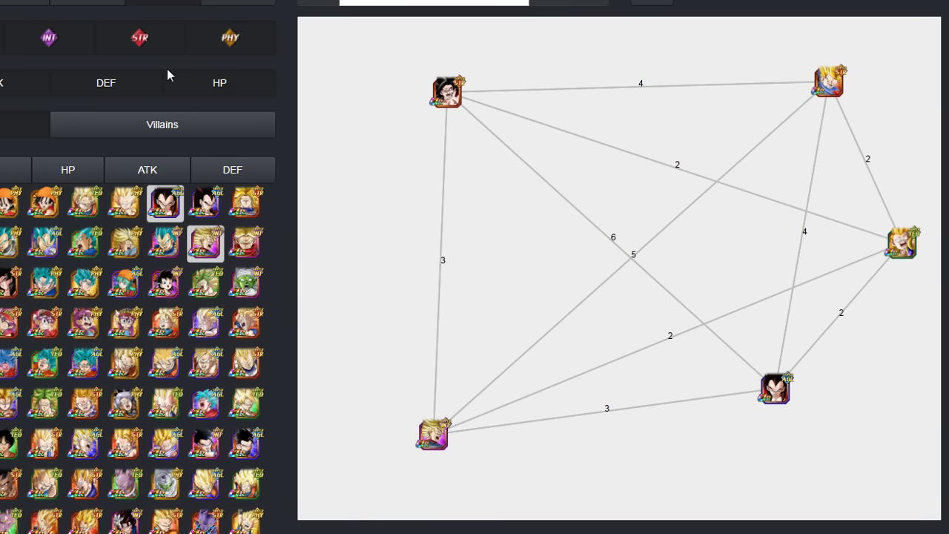
Step: Toggle the PHY and STR filters and drag a PHY card onto the graph as the sixth member
click(221, 37)
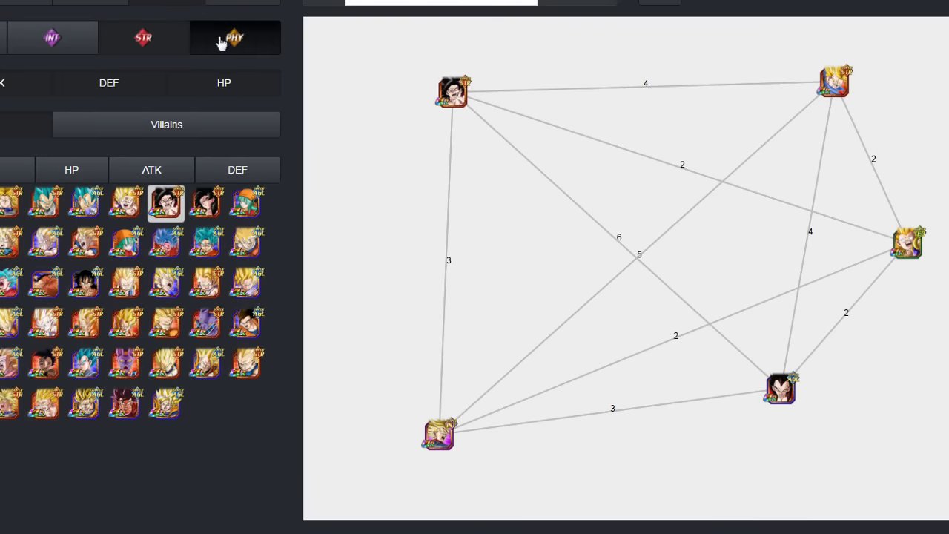
click(159, 43)
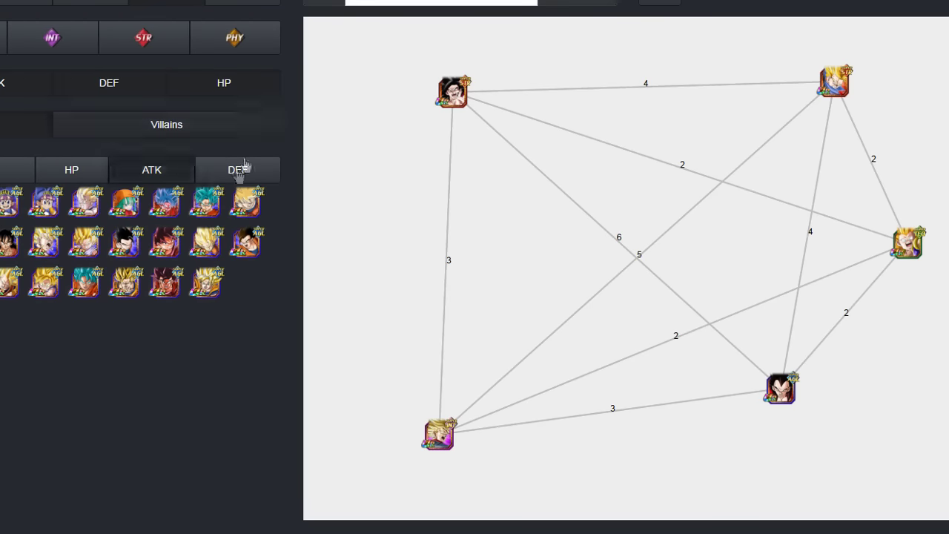
drag(45, 242, 646, 282)
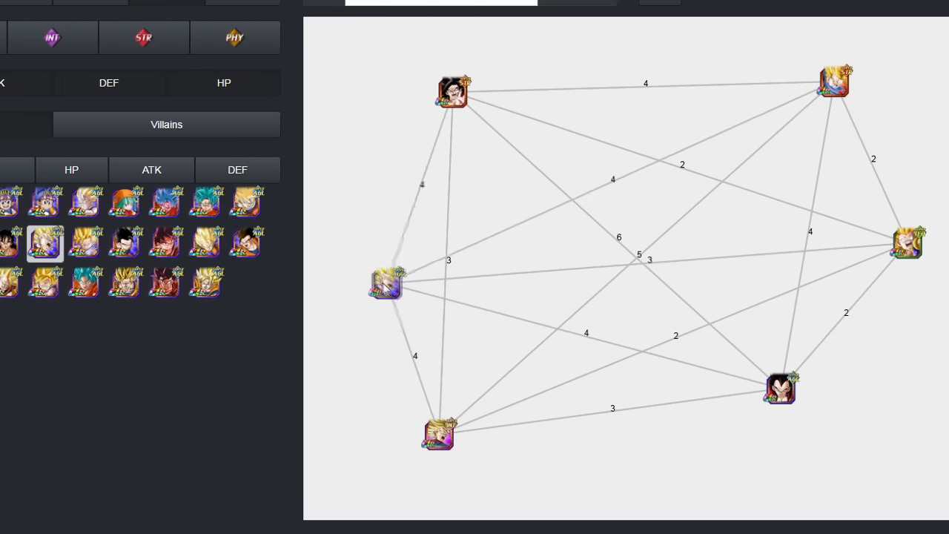
right_click(475, 274)
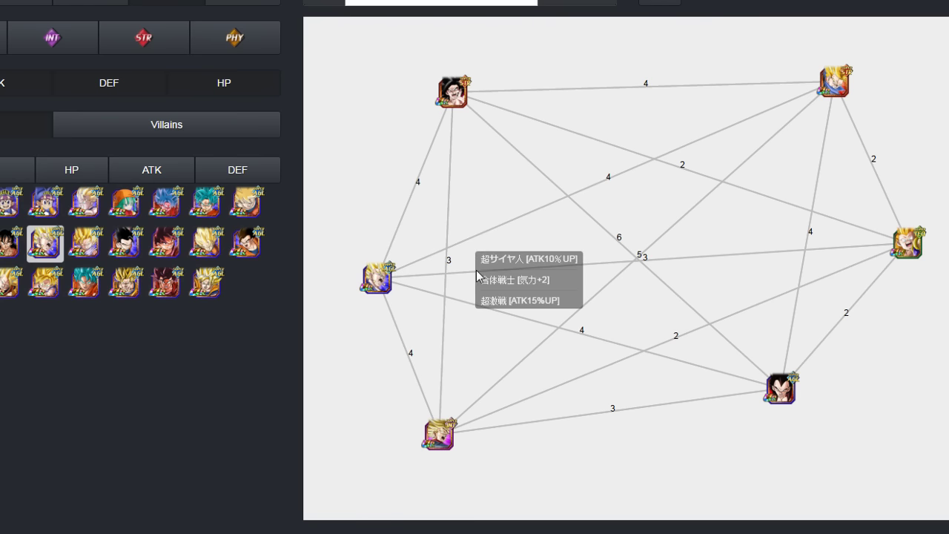
key(Escape)
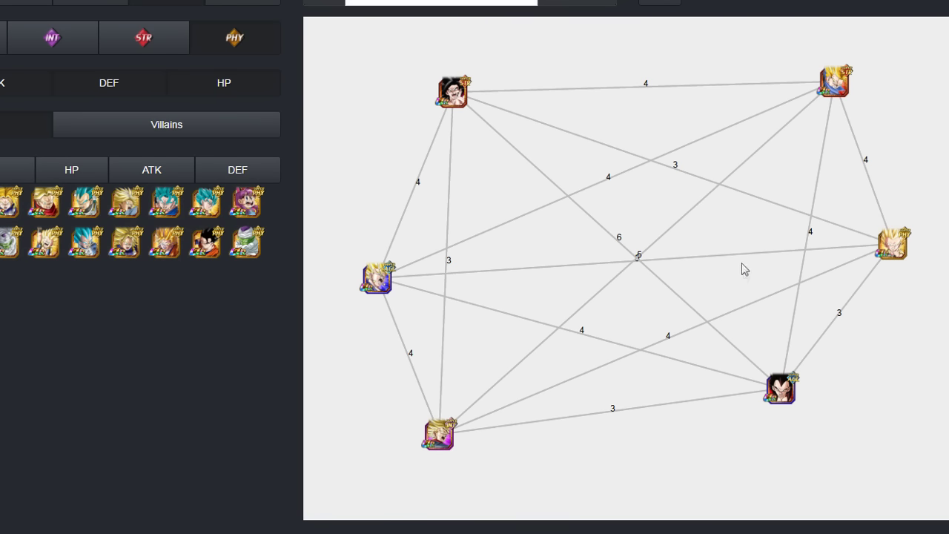
Step: Even out the six cards into a hexagon and highlight the top-right link
mouse_move(462, 317)
drag(776, 393, 785, 420)
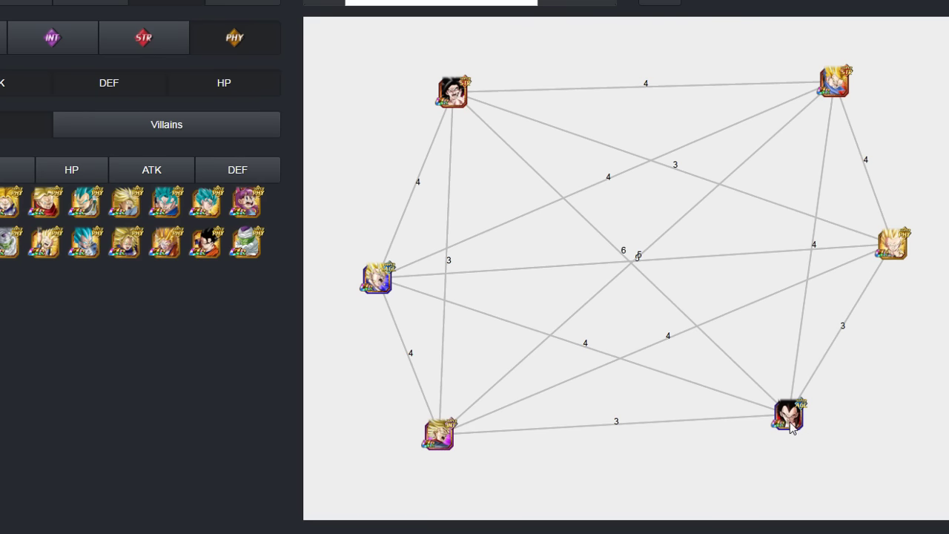
drag(386, 284, 384, 228)
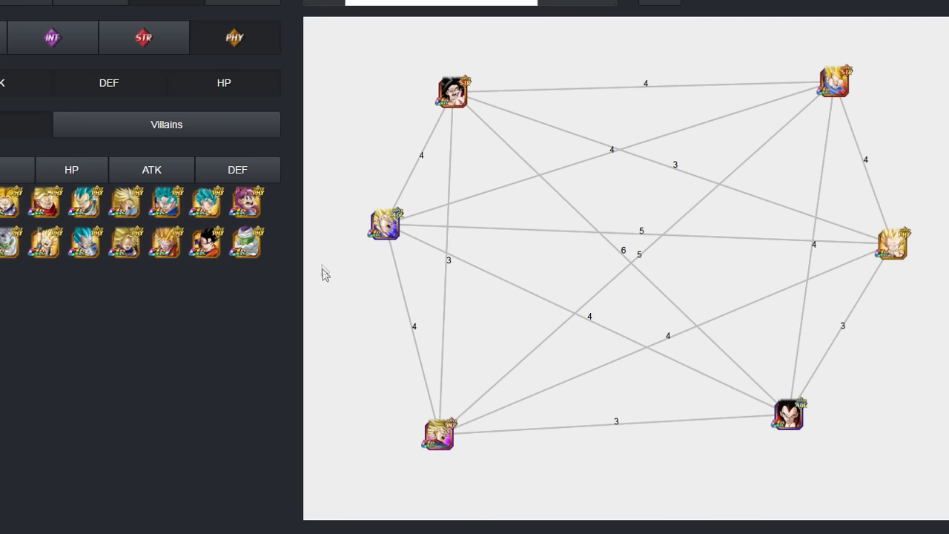
drag(384, 226, 353, 232)
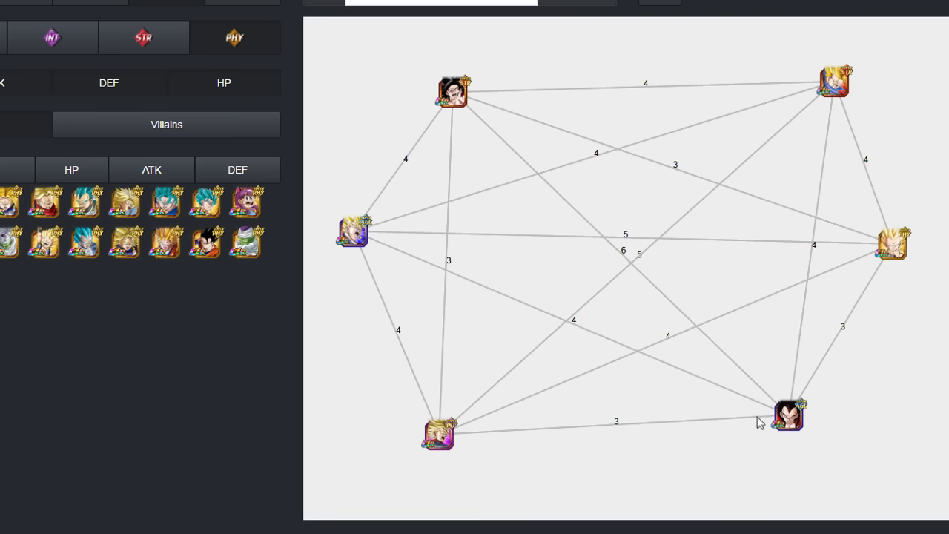
drag(791, 427, 756, 424)
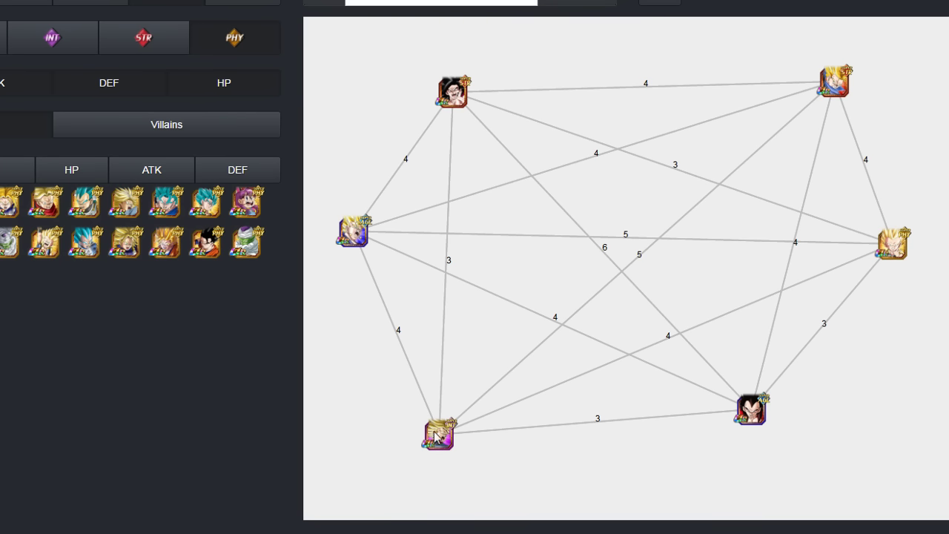
drag(812, 78, 718, 70)
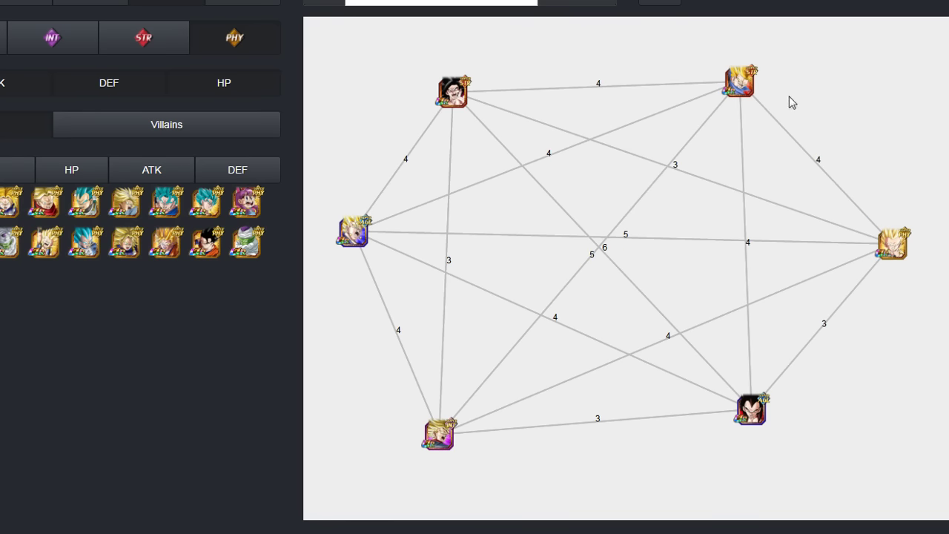
click(811, 160)
right_click(449, 88)
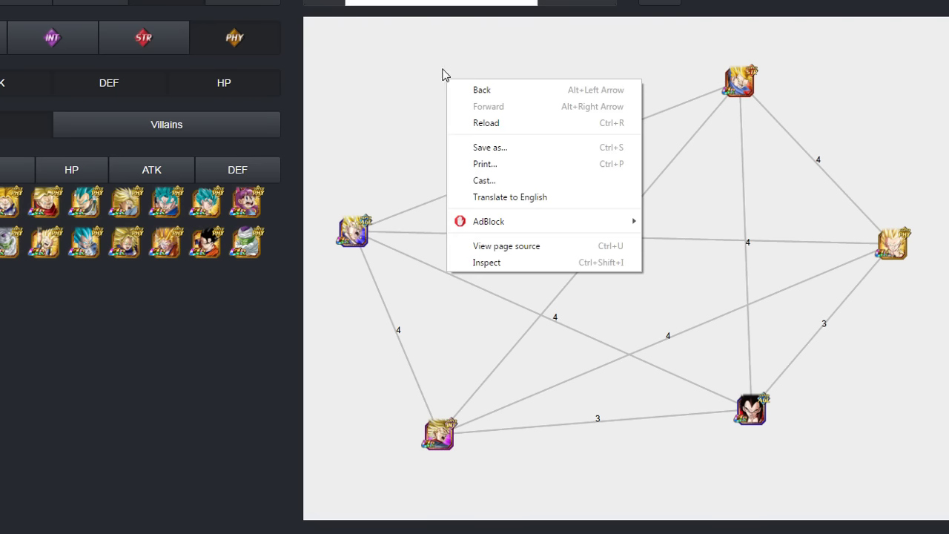
Step: Dismiss the browser context menu, leaving five linked cards without the top-left one
click(442, 73)
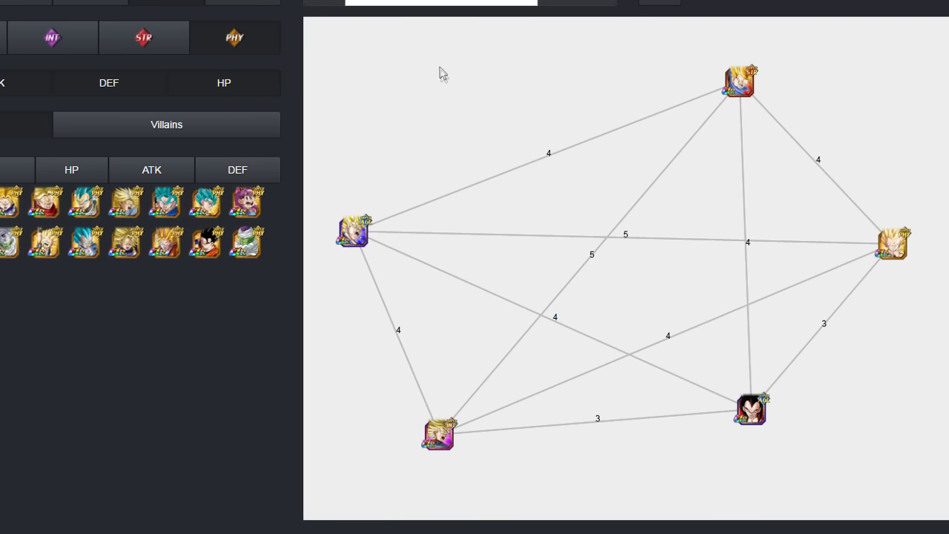